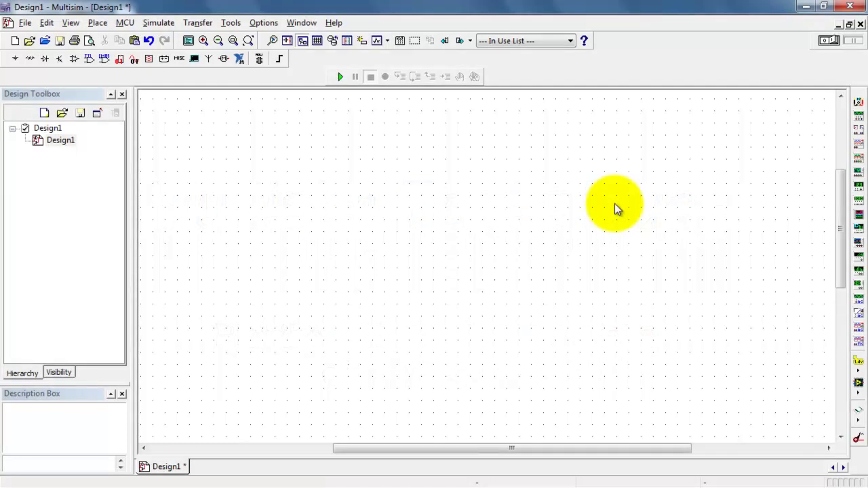
Step: Show the Virtual components toolbar alongside the existing toolbars
right_click(587, 74)
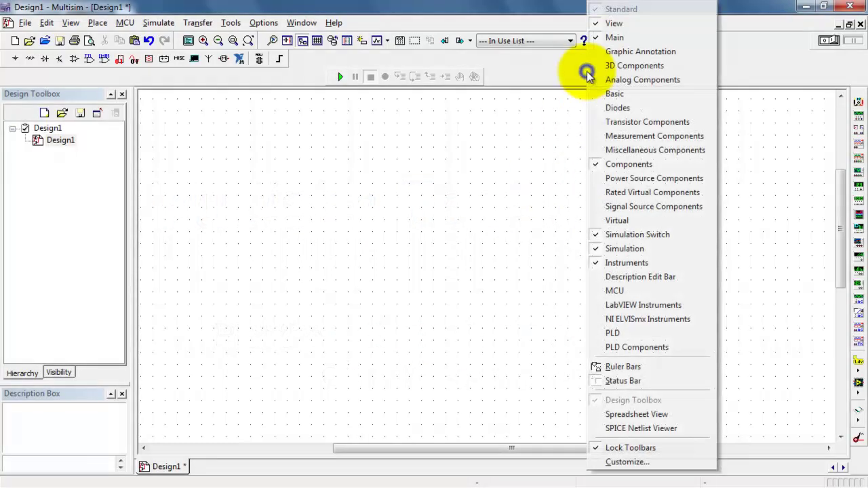
left_click(629, 219)
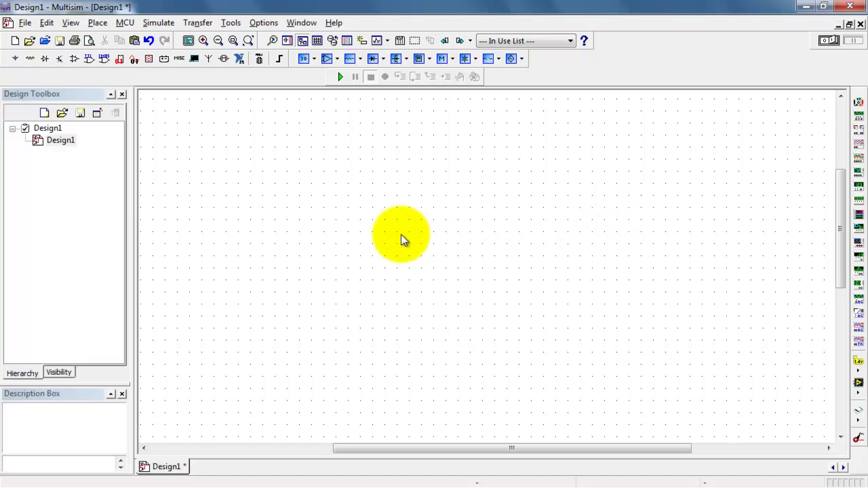
left_click(98, 23)
Step: Search '2n22' and place a 2N2222A transistor as Q1 on the schematic
left_click(112, 39)
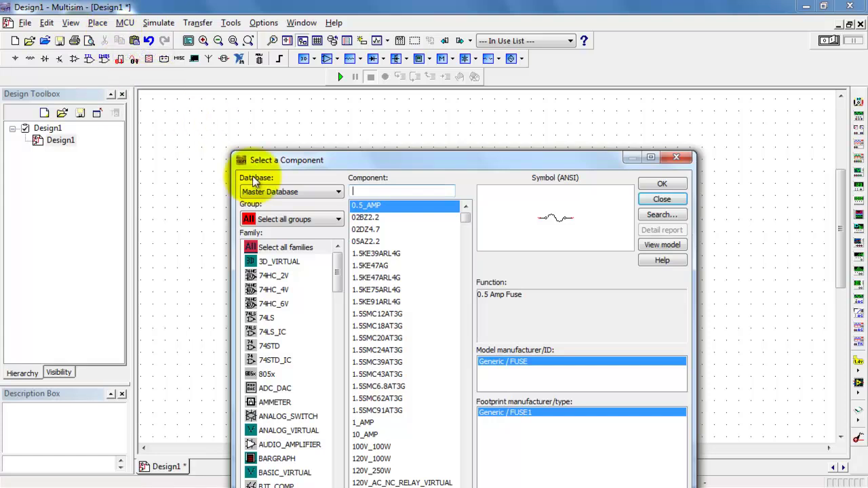
left_click(312, 221)
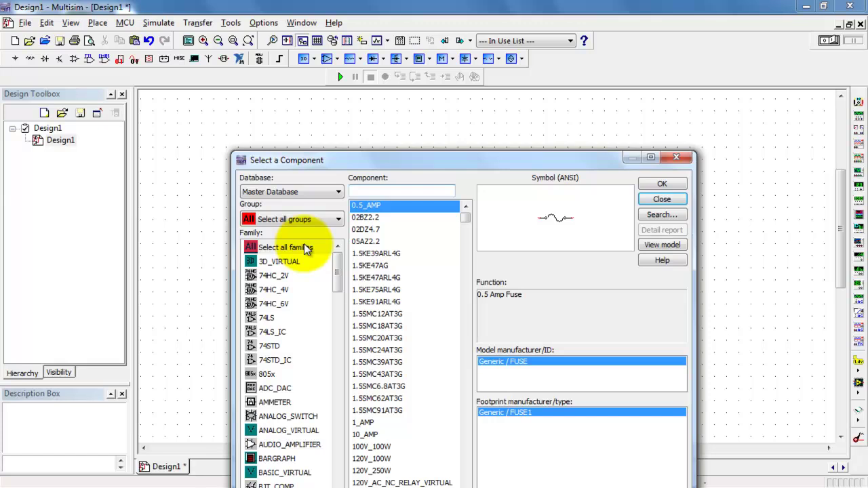
left_click(364, 189)
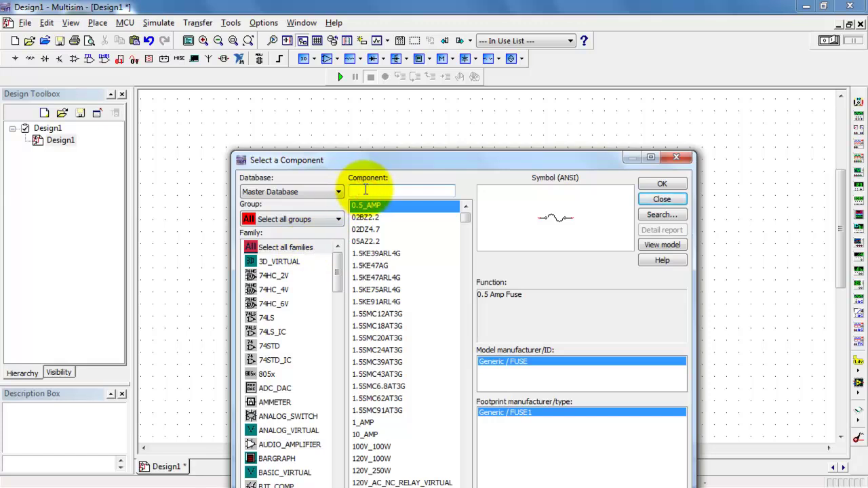
type("2n22")
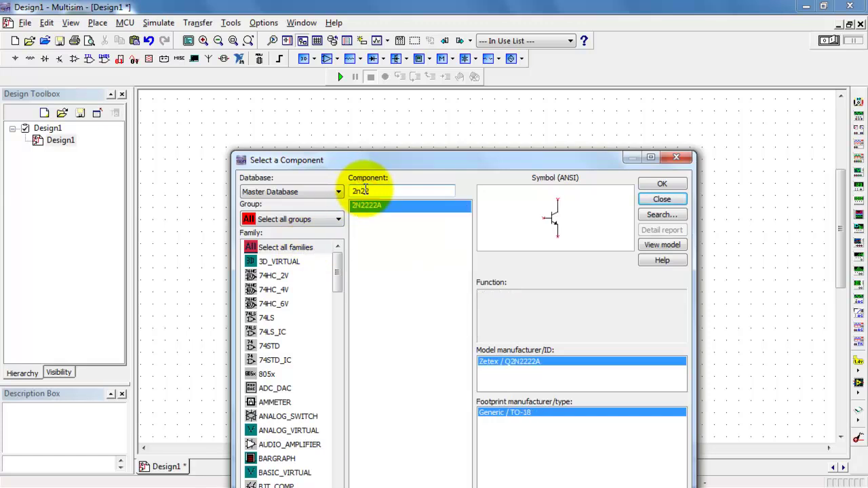
double_click(363, 207)
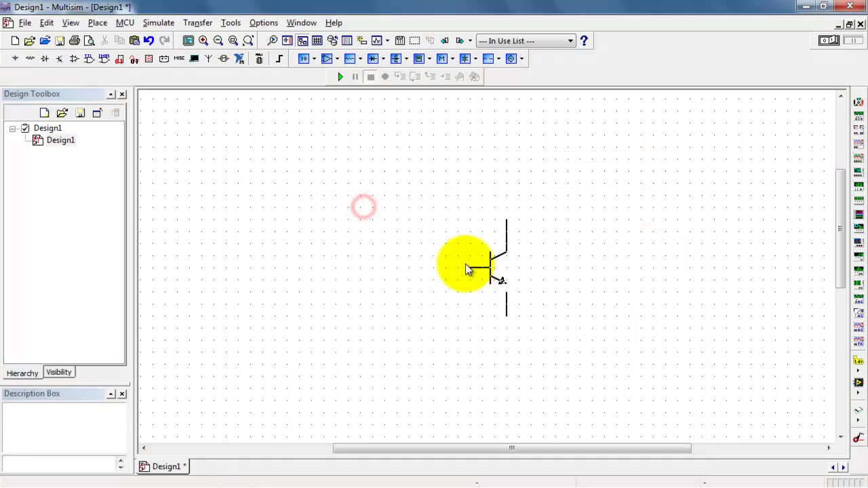
left_click(451, 263)
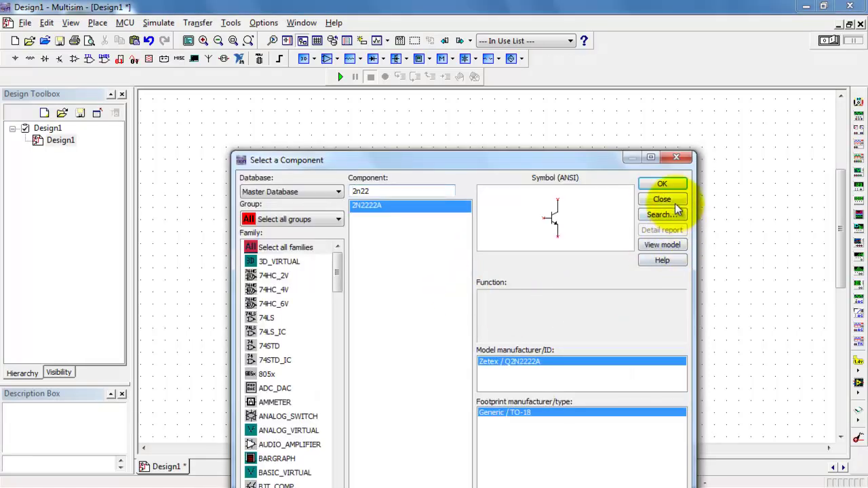
left_click(674, 204)
Step: Place a DC current source, rotated horizontally, to the left of Q1
left_click(520, 59)
left_click(554, 150)
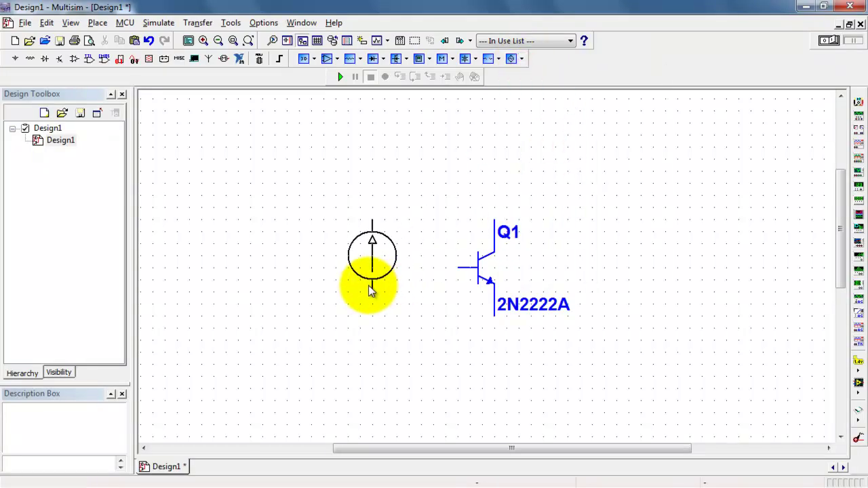
key("ctrl+r")
left_click(351, 274)
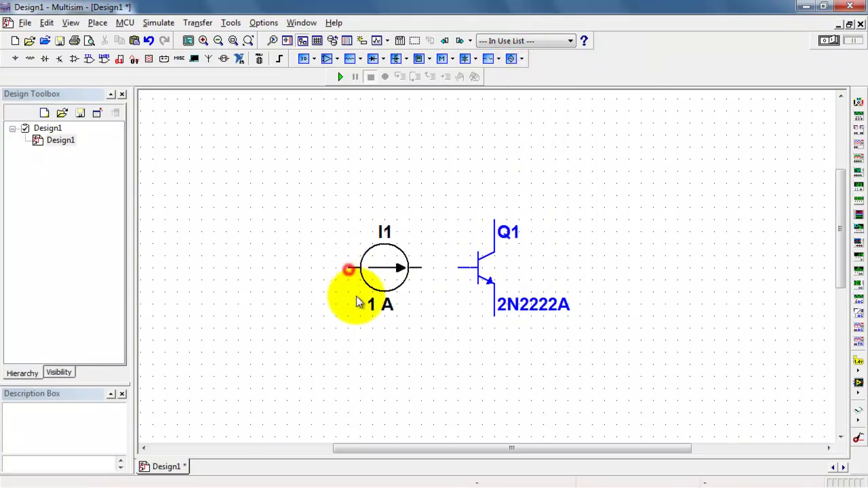
Step: Rename the current source to IB and set its current to 10 µA
double_click(383, 230)
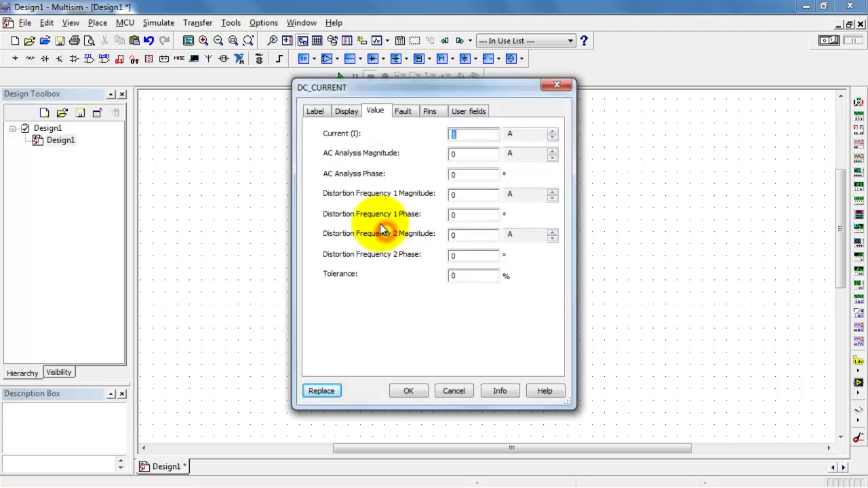
left_click(316, 112)
double_click(318, 150)
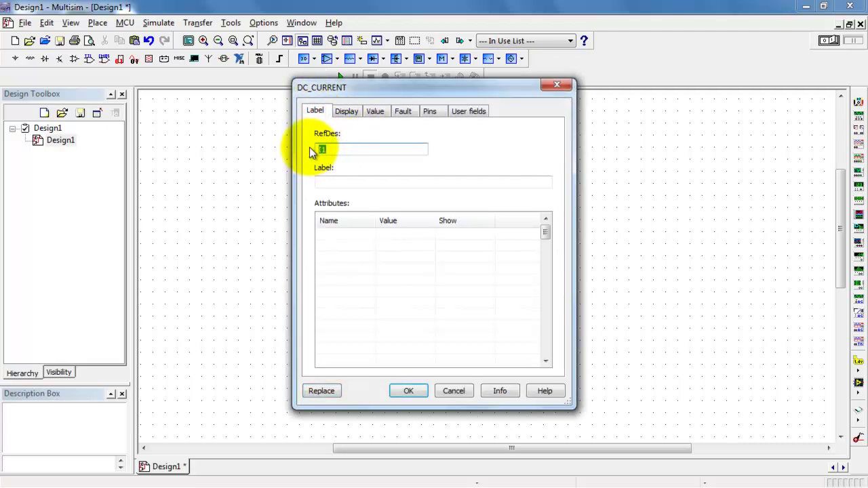
left_click(376, 110)
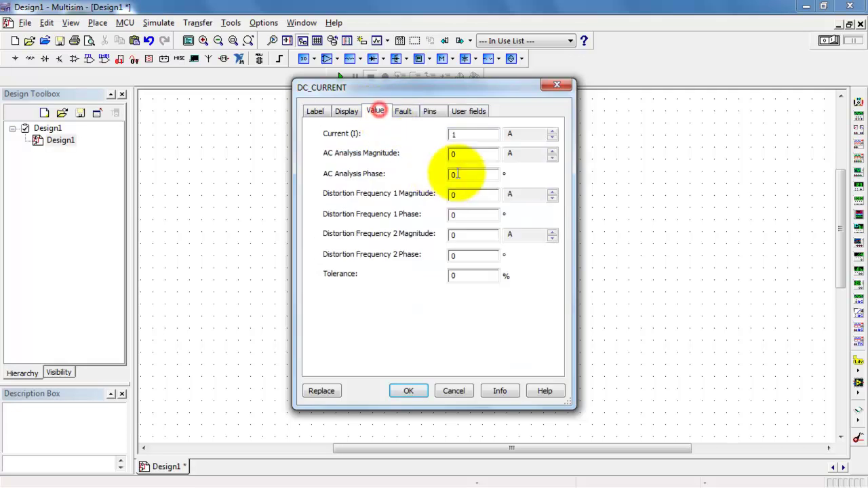
left_click(488, 135)
type("0")
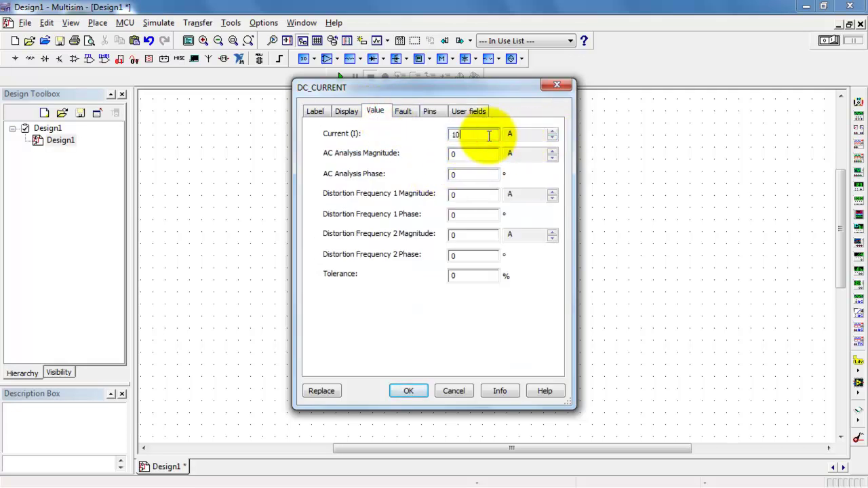
left_click(553, 138)
left_click(553, 138)
left_click(408, 391)
Step: Wire IB to Q1's base and route Q1's emitter back to IB's left terminal
left_click(422, 267)
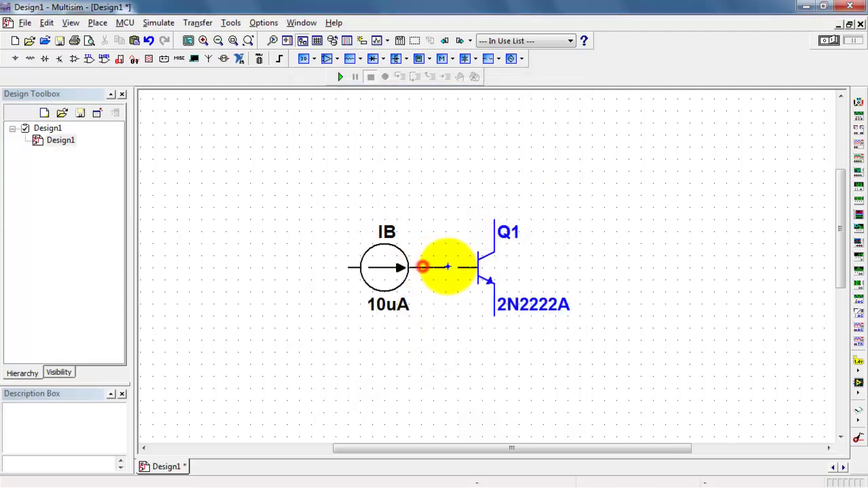
left_click(458, 266)
left_click(494, 316)
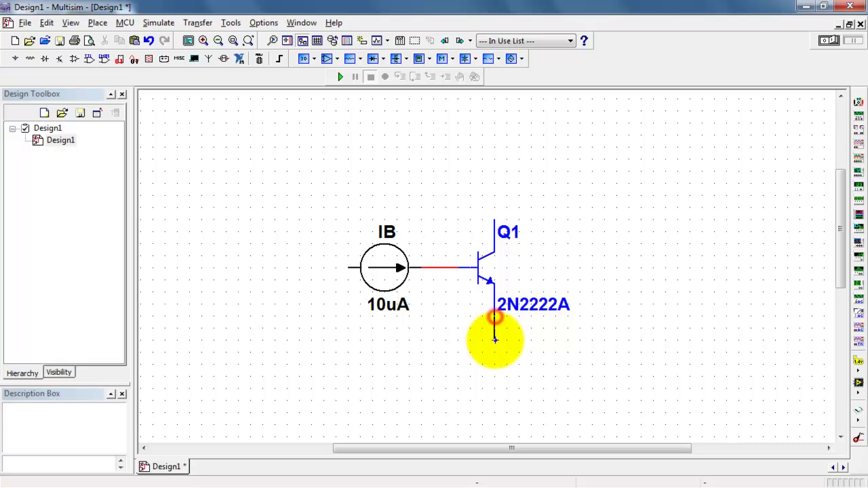
left_click(494, 340)
left_click(324, 339)
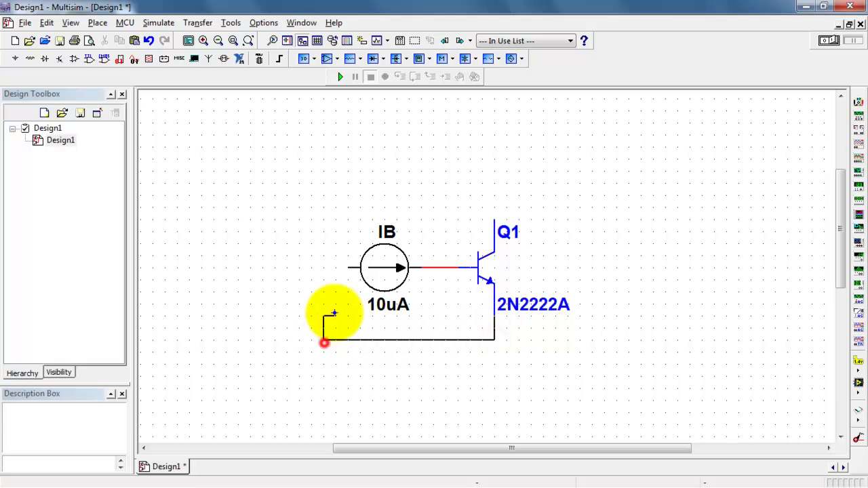
left_click(348, 267)
Step: Place a ground at the corner of the emitter return wire
left_click(474, 59)
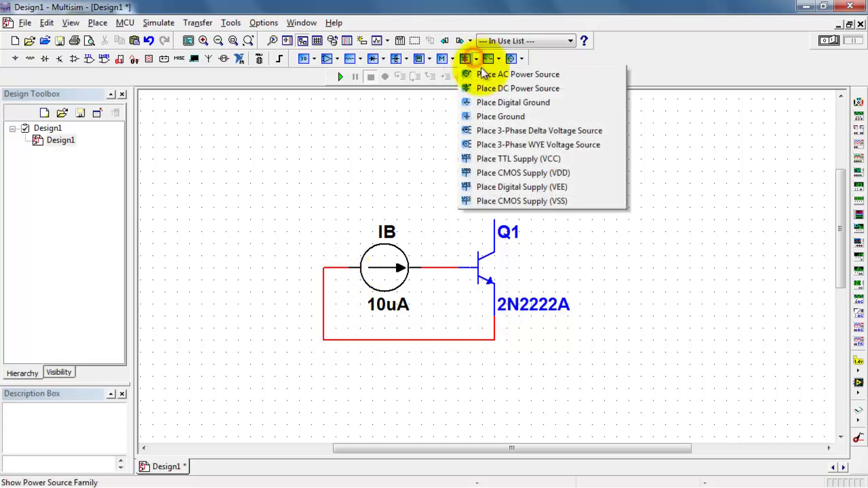
left_click(501, 115)
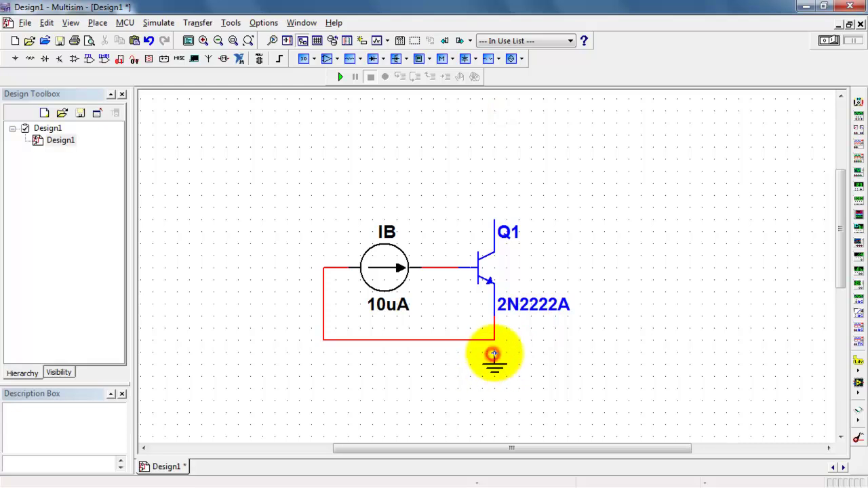
left_click(493, 351)
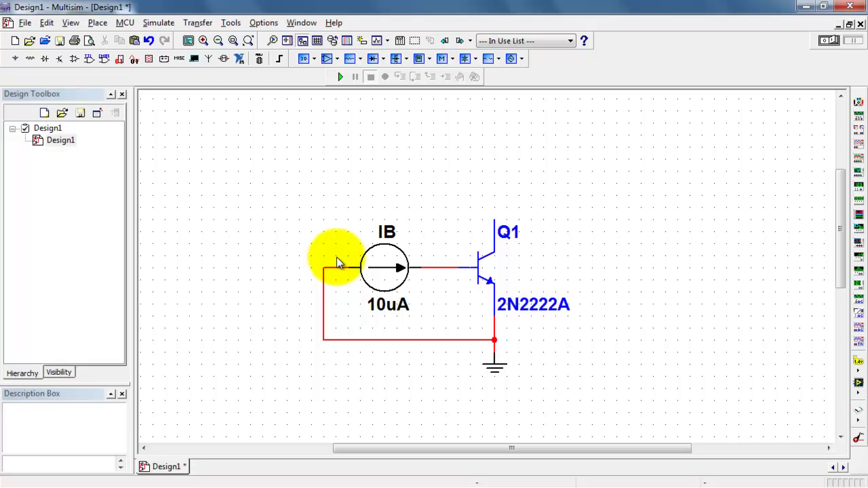
Step: Place a DC power source right of Q1 and rename it VCE
left_click(477, 60)
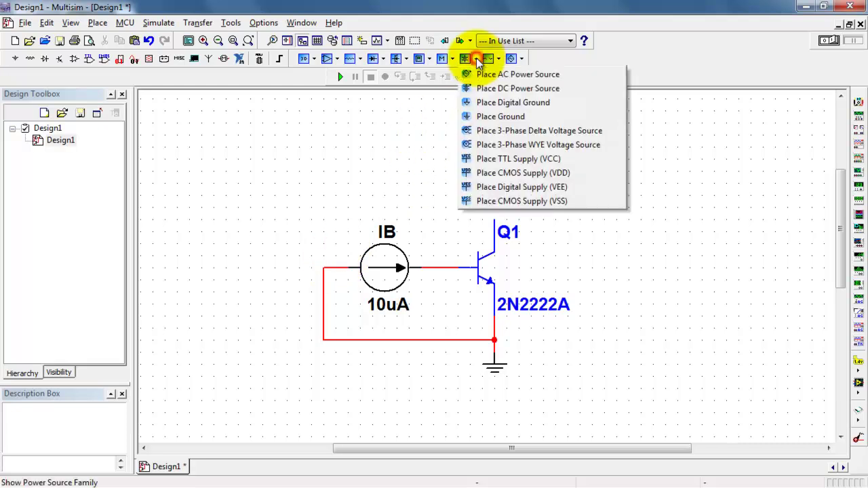
left_click(493, 85)
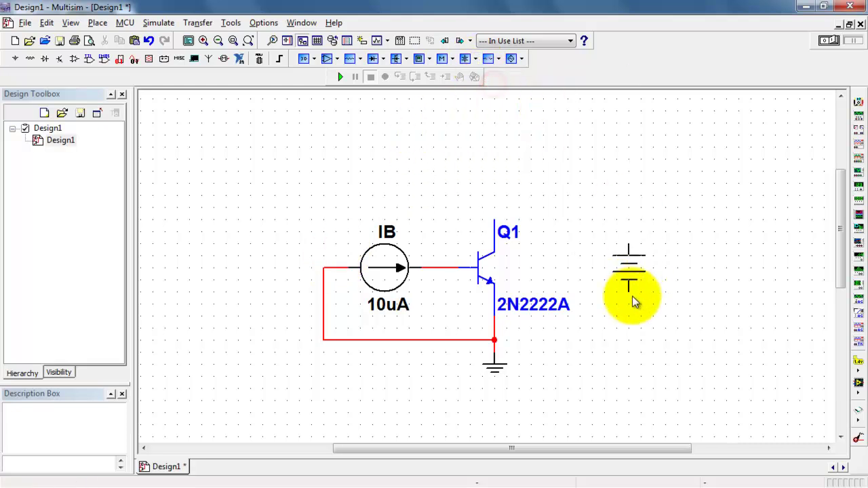
left_click(630, 297)
double_click(658, 248)
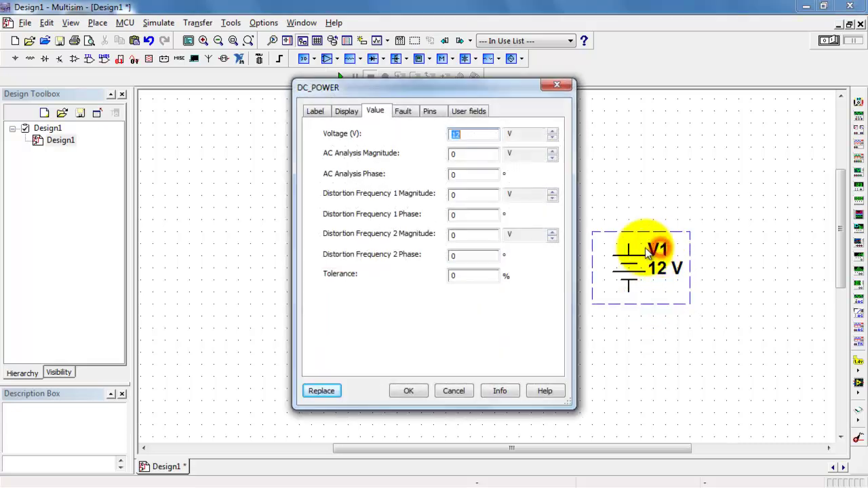
left_click(314, 110)
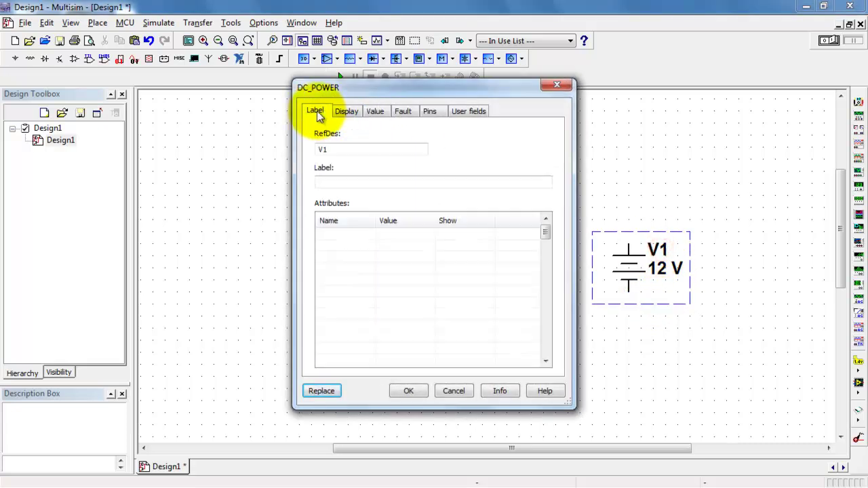
left_click(347, 148)
key("BackSpace")
type("CE")
key("Return")
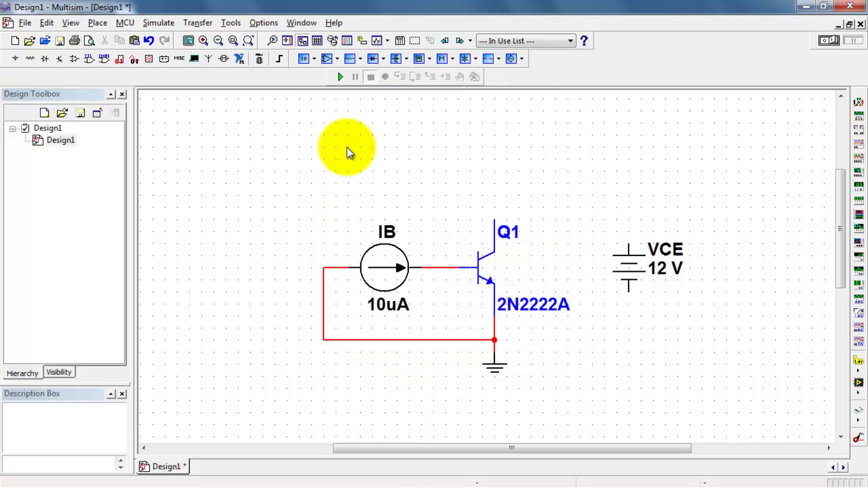
Step: Set the VCE source voltage to 1 V
double_click(664, 273)
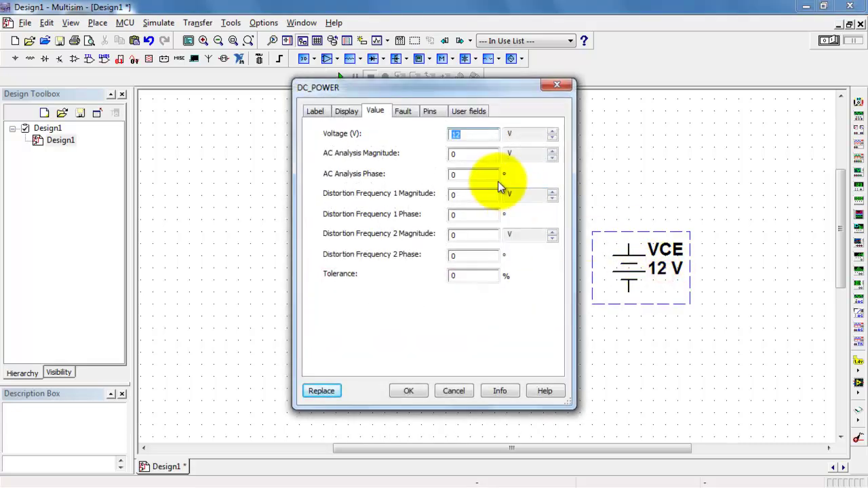
type("1")
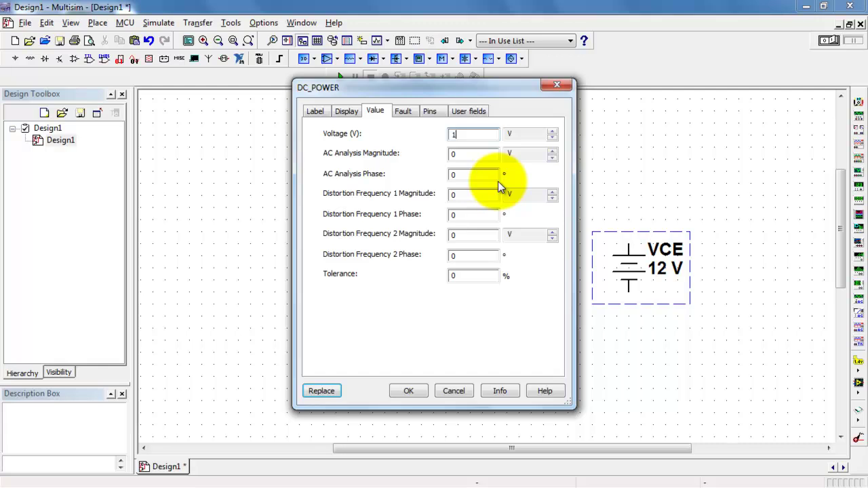
left_click(417, 396)
Step: Wire VCE's bottom pin to the ground junction and its top pin to Q1's collector
left_click(647, 352)
left_click(628, 293)
left_click(494, 339)
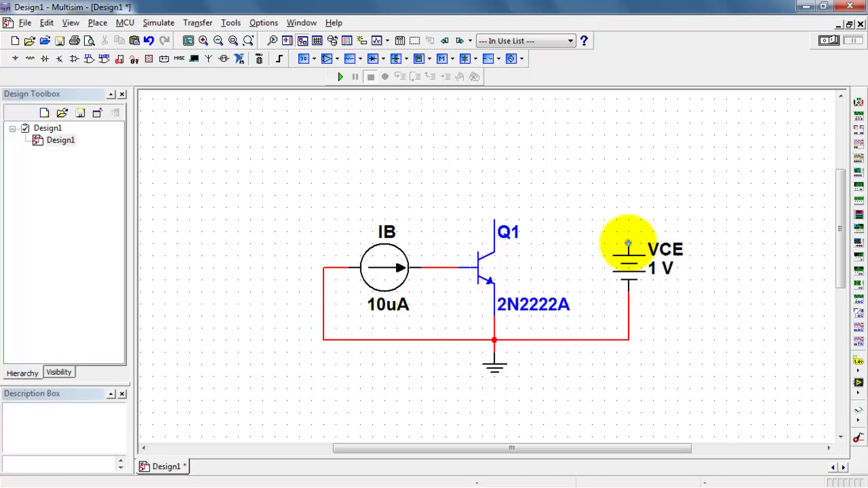
left_click(627, 243)
left_click(629, 196)
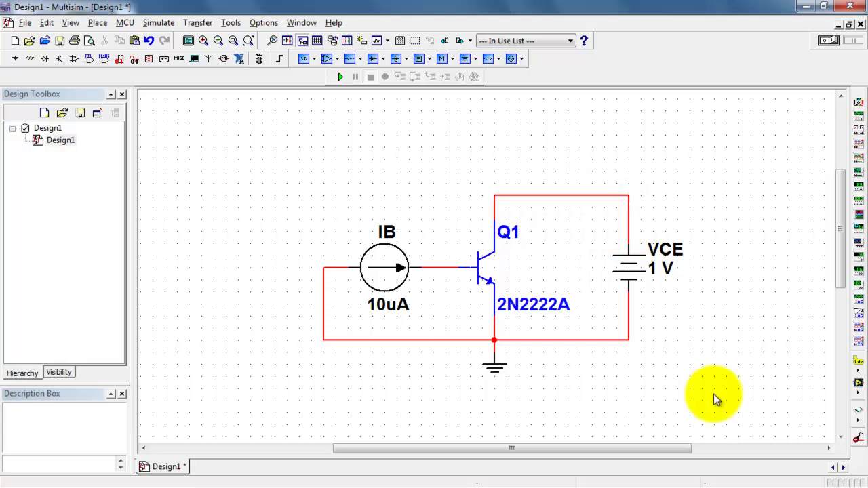
left_click(494, 221)
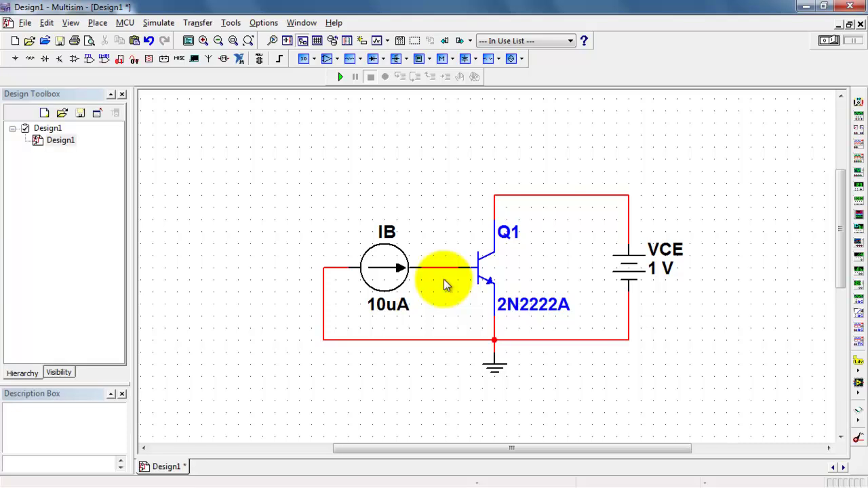
Step: Open the Simulate menu
left_click(160, 23)
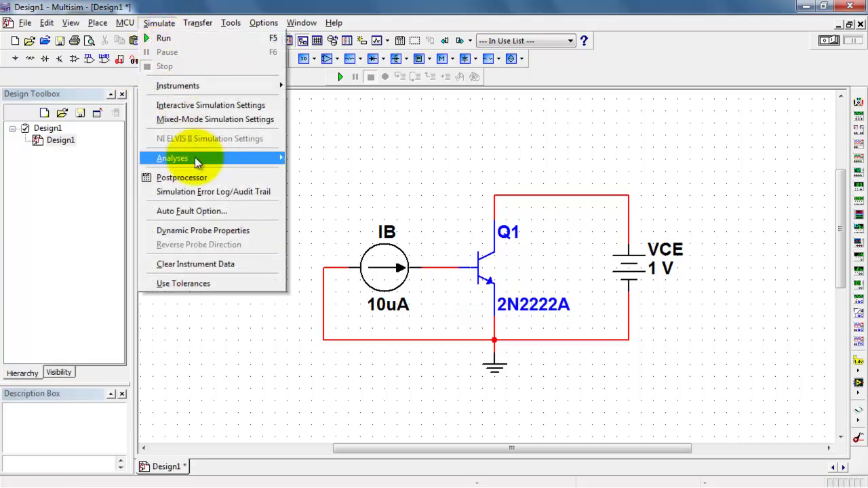
Step: Open DC Sweep and set source 1 to VCE with stop 10 V and increment 0.1 V
mouse_move(195, 158)
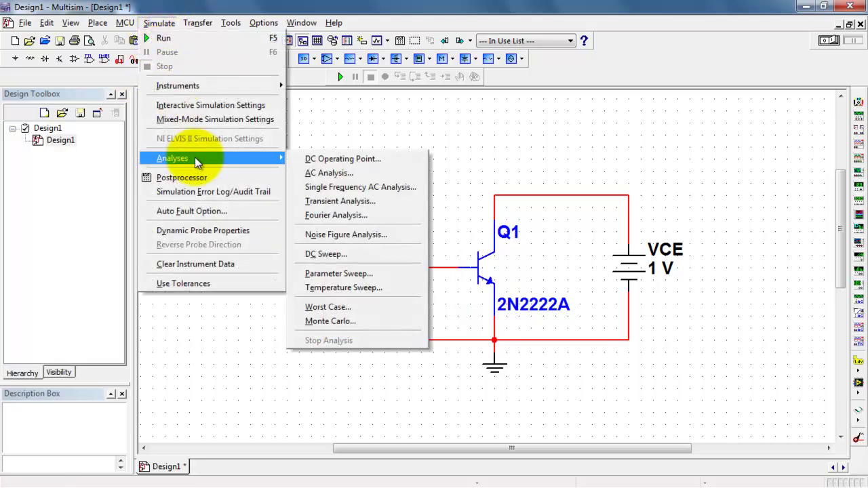
left_click(349, 253)
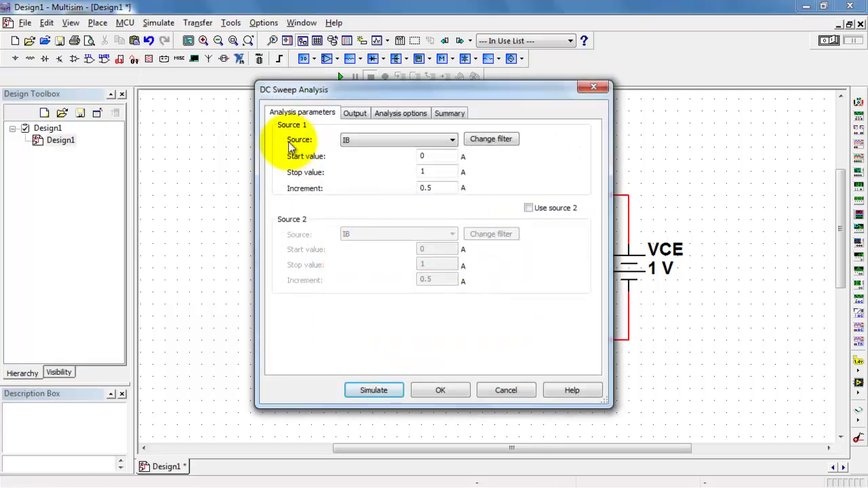
left_click(451, 140)
left_click(417, 161)
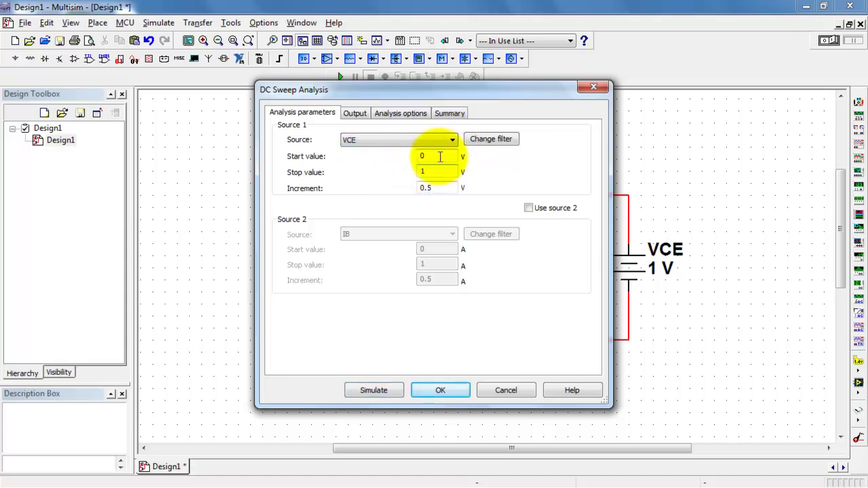
left_click(437, 171)
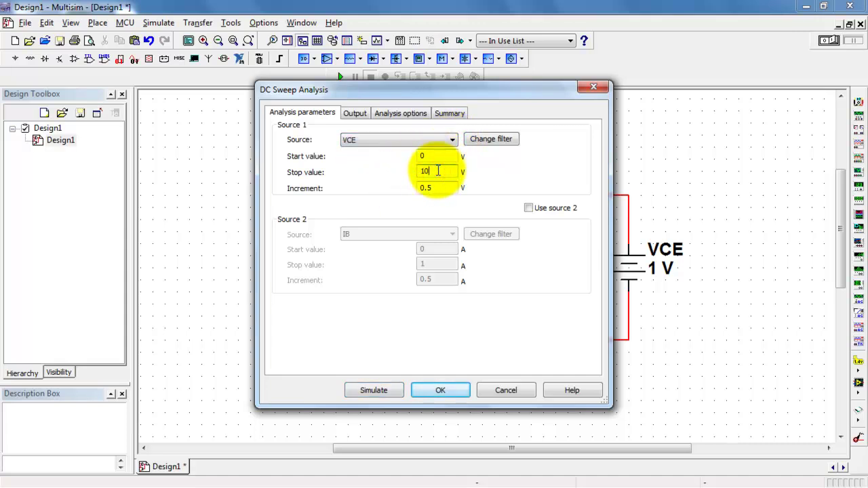
left_click(438, 187)
key("BackSpace")
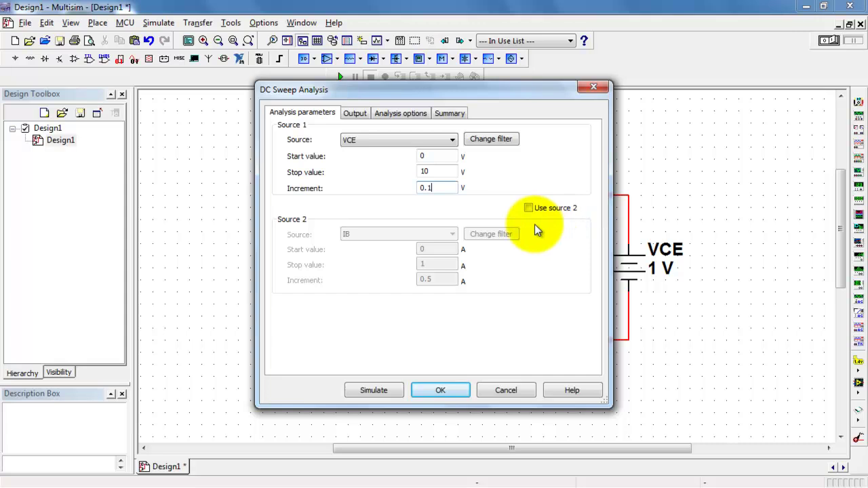
Step: Enable source 2 as IB, stepping to 0.000200 A in 0.000020 A increments
left_click(529, 208)
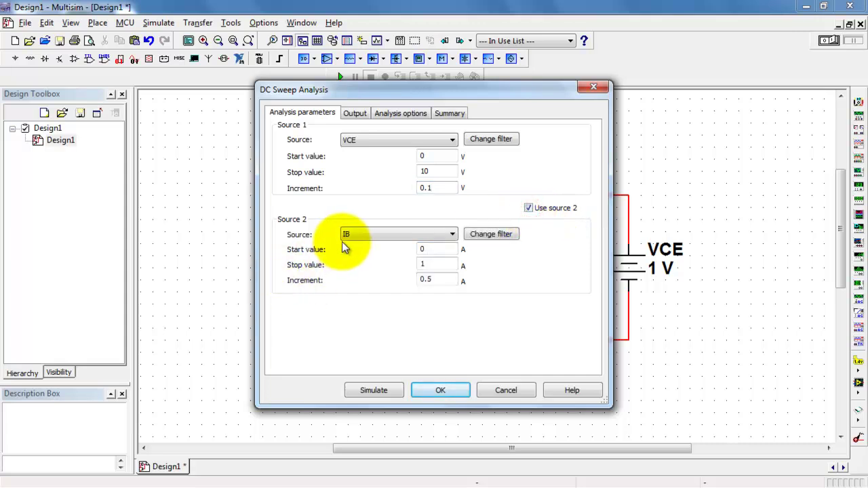
left_click(434, 264)
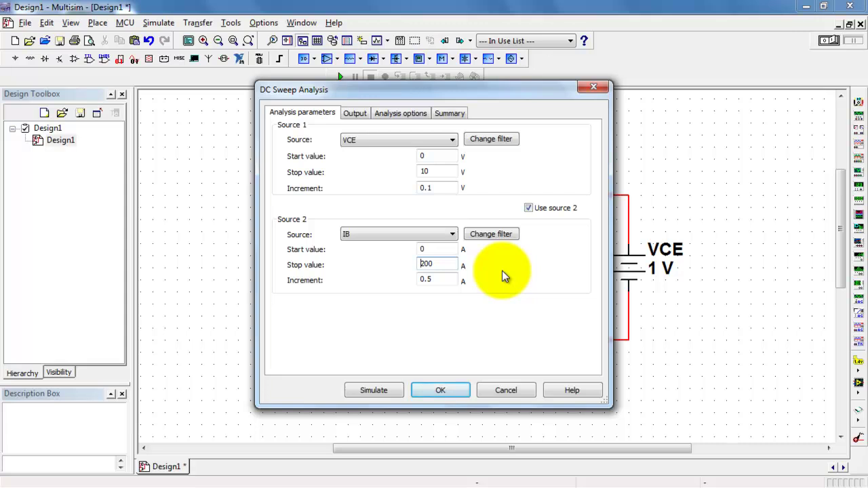
type("0.000")
double_click(435, 278)
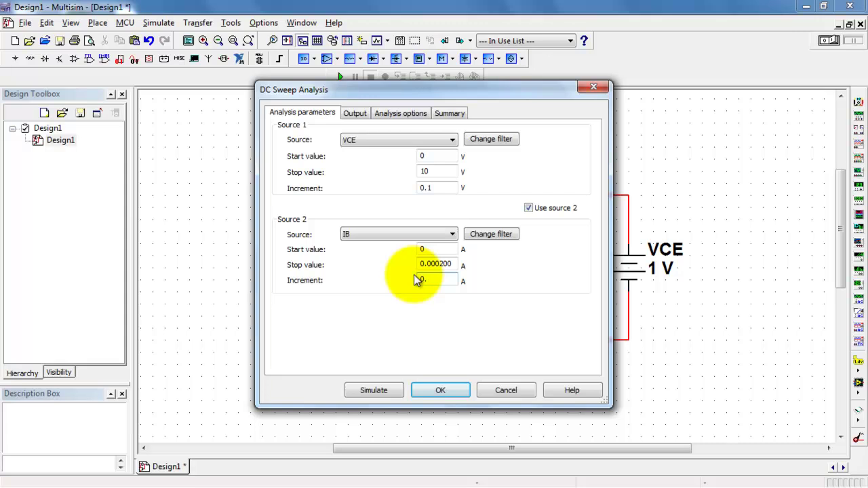
type("0.000020")
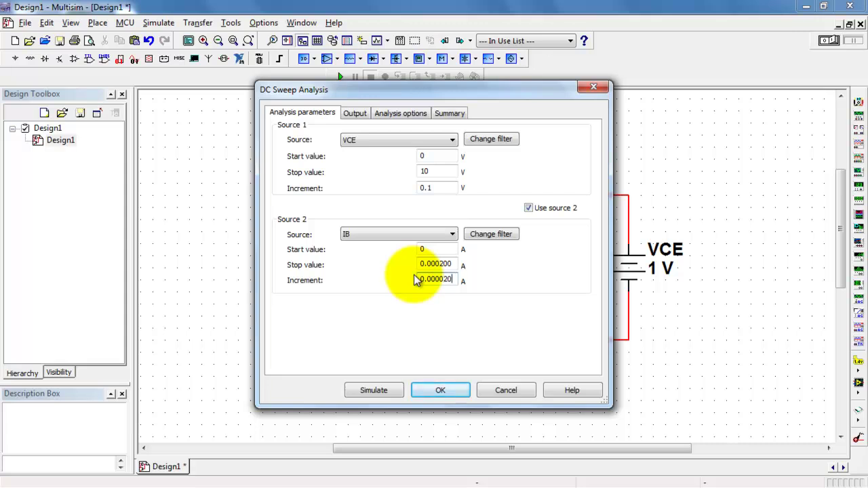
Step: Add I(Q1[IC]) as the output variable and run the DC sweep
left_click(352, 114)
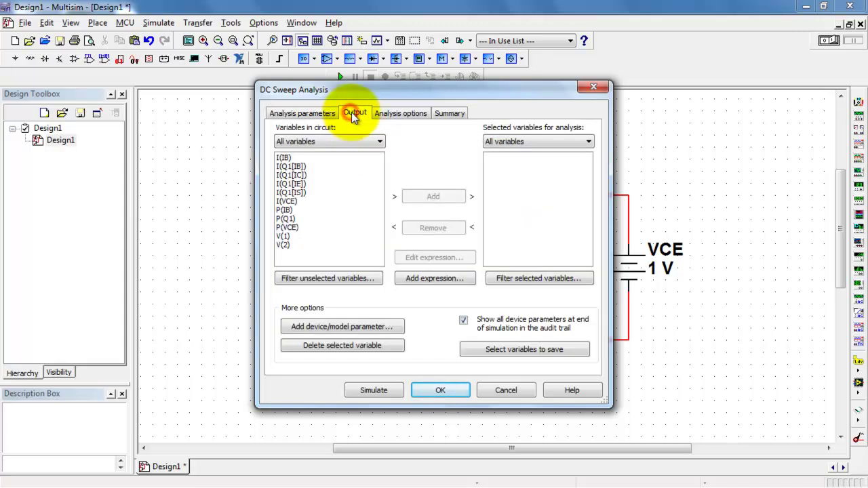
left_click(293, 176)
left_click(434, 199)
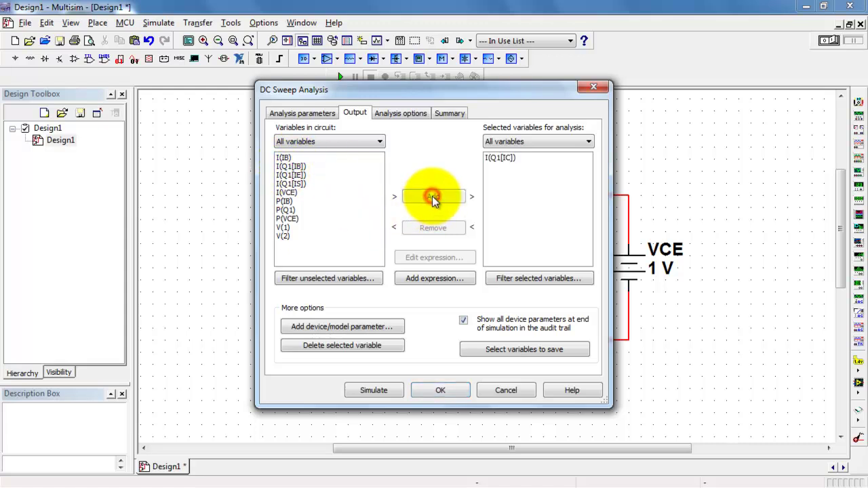
left_click(374, 391)
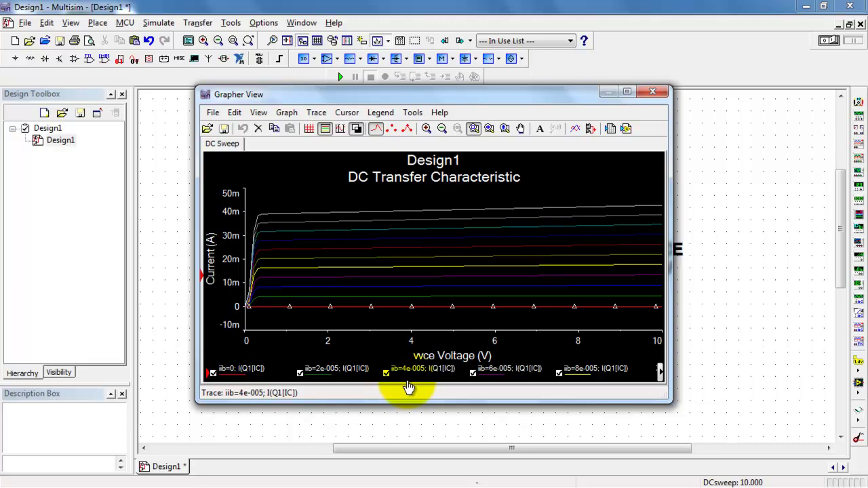
Step: Maximize Grapher View and show grid lines on a white background
left_click(627, 93)
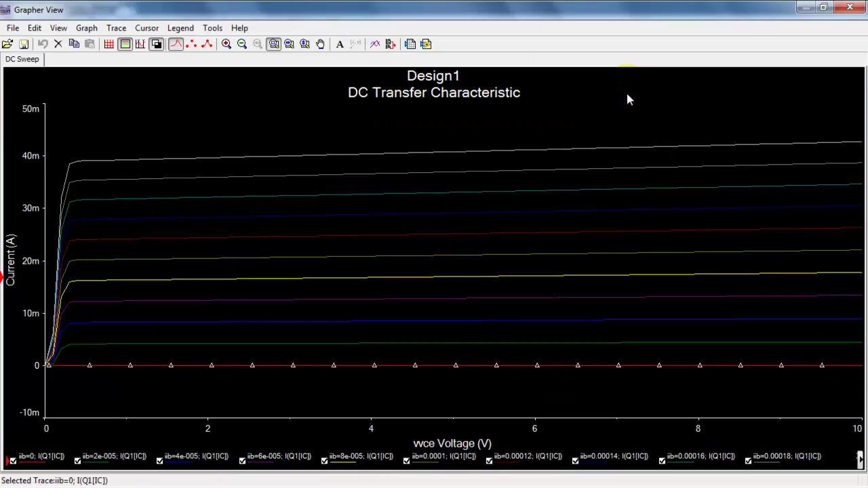
left_click(109, 43)
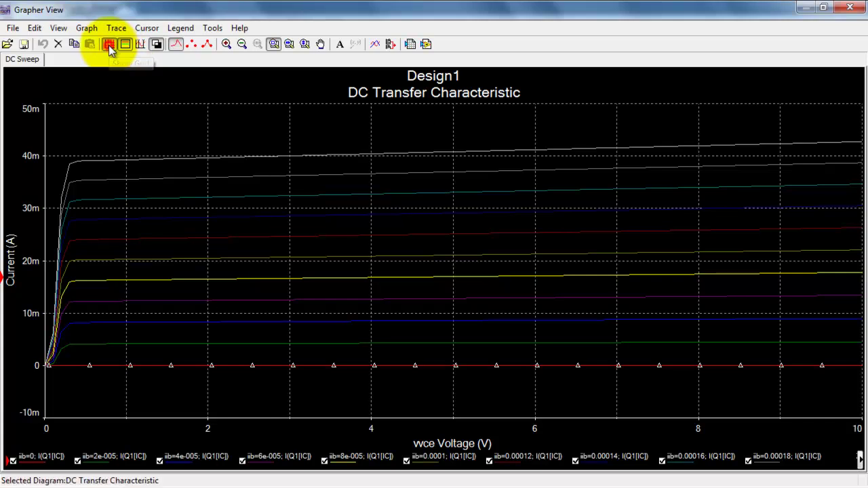
left_click(156, 44)
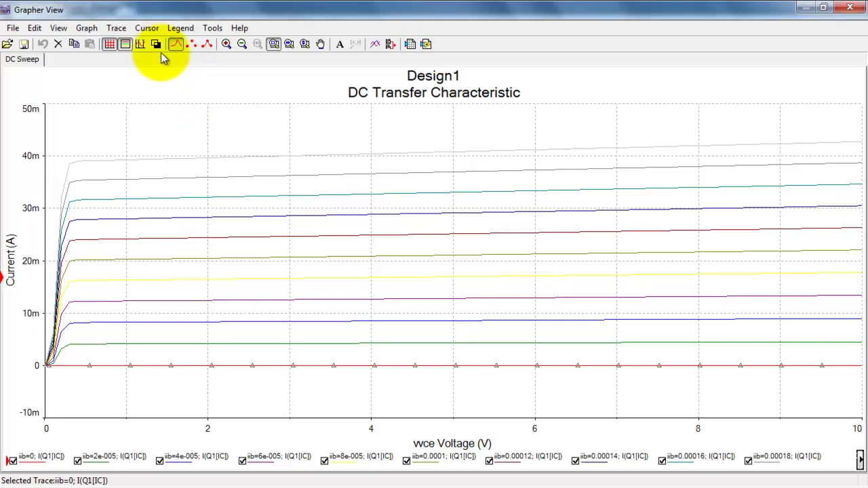
Step: Try point-marker trace styles, then draw the curves as plain lines
left_click(191, 45)
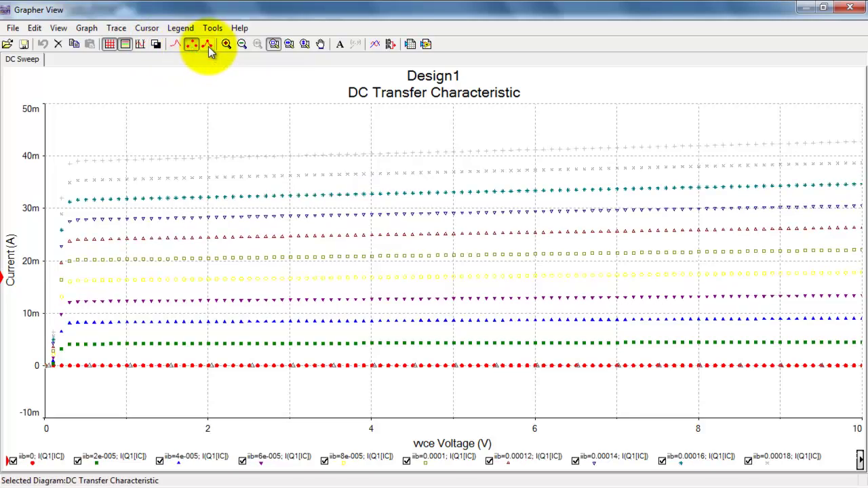
left_click(208, 45)
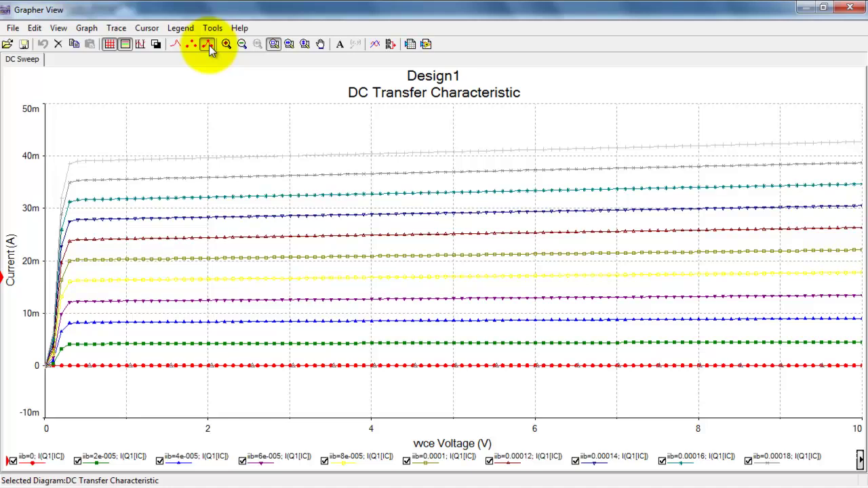
left_click(215, 244)
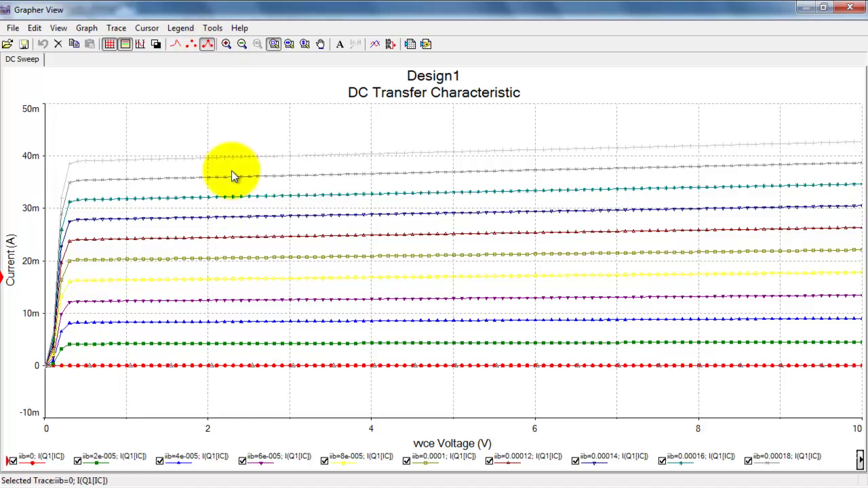
left_click(176, 43)
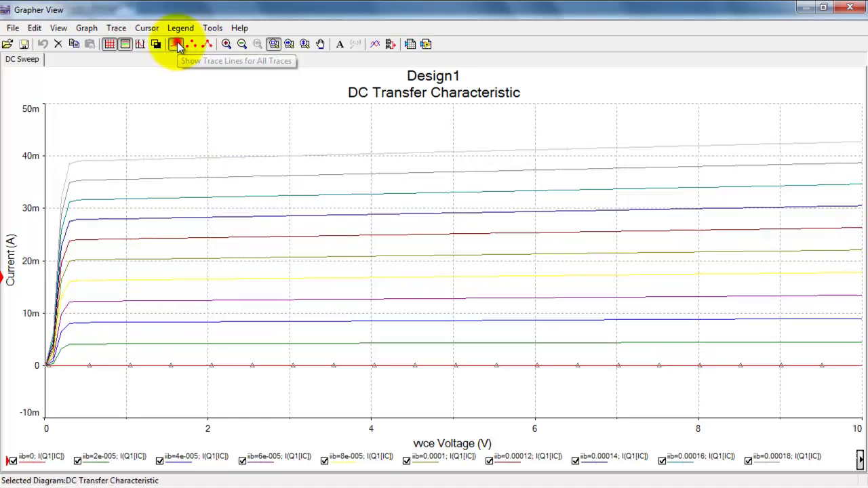
left_click(140, 43)
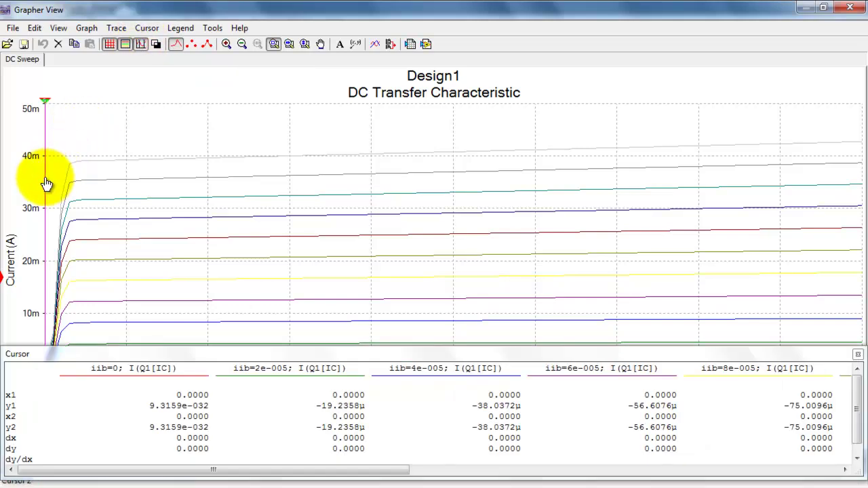
left_click_drag(47, 183, 185, 182)
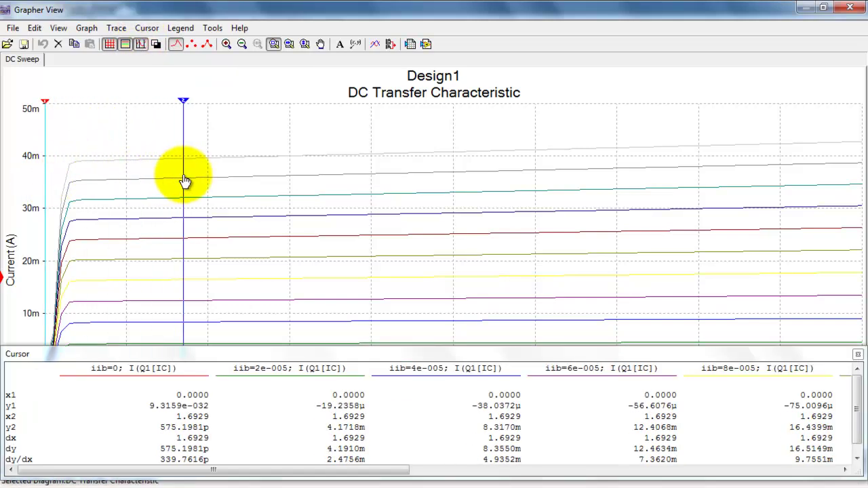
left_click(189, 160)
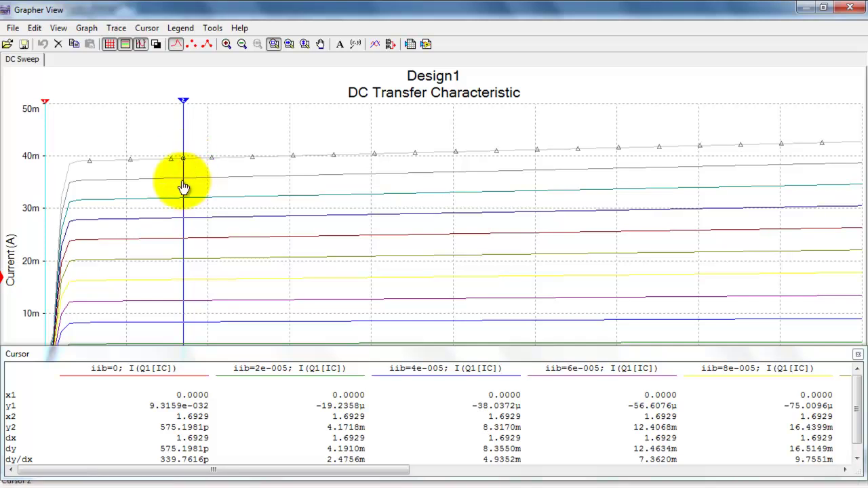
left_click_drag(183, 183, 307, 187)
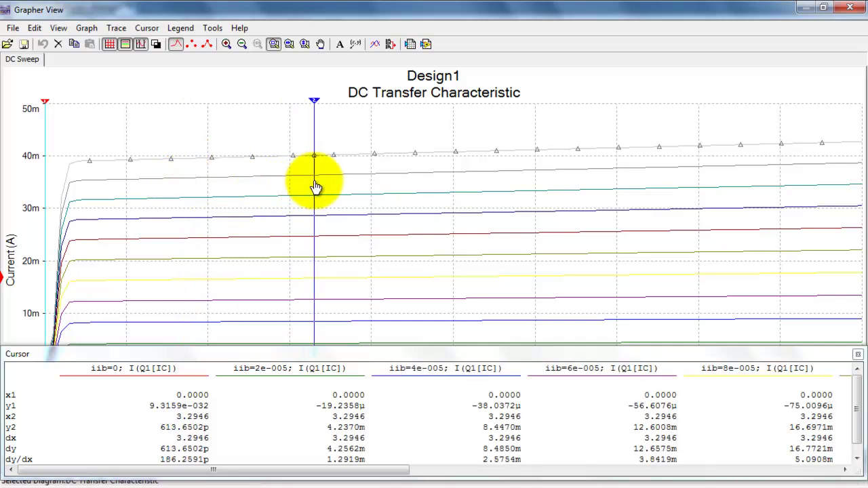
left_click(178, 160)
left_click(312, 156)
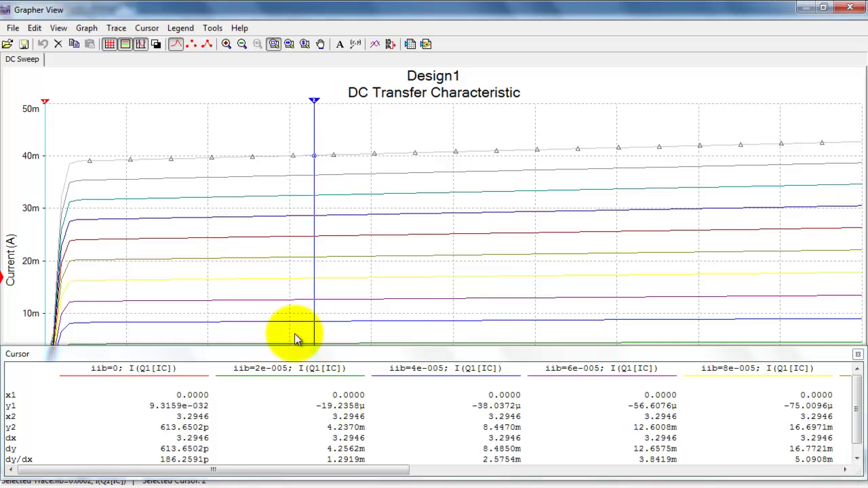
left_click_drag(300, 471, 814, 473)
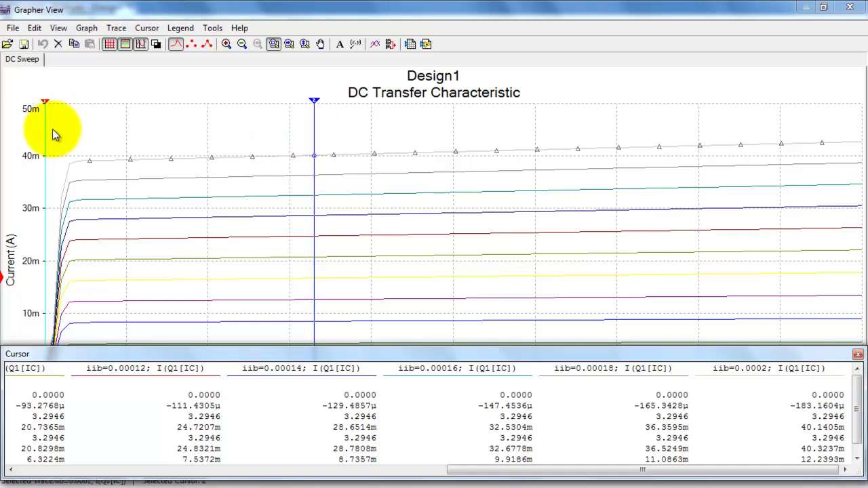
mouse_move(49, 135)
left_mouse_down()
mouse_move(280, 173)
mouse_move(314, 193)
mouse_move(655, 211)
mouse_move(644, 213)
left_mouse_up()
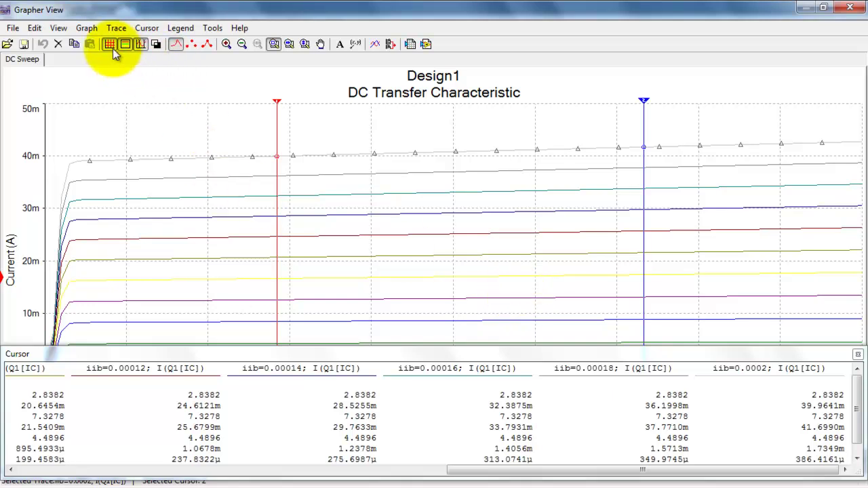
left_click(140, 45)
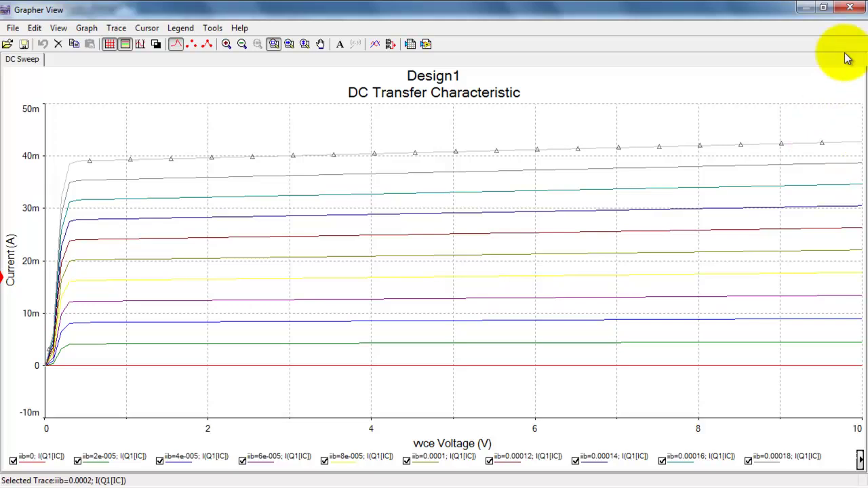
Step: Reopen the DC Sweep analysis and set the VCE stop to 0.5 V with a 0.01 V increment
left_click(847, 8)
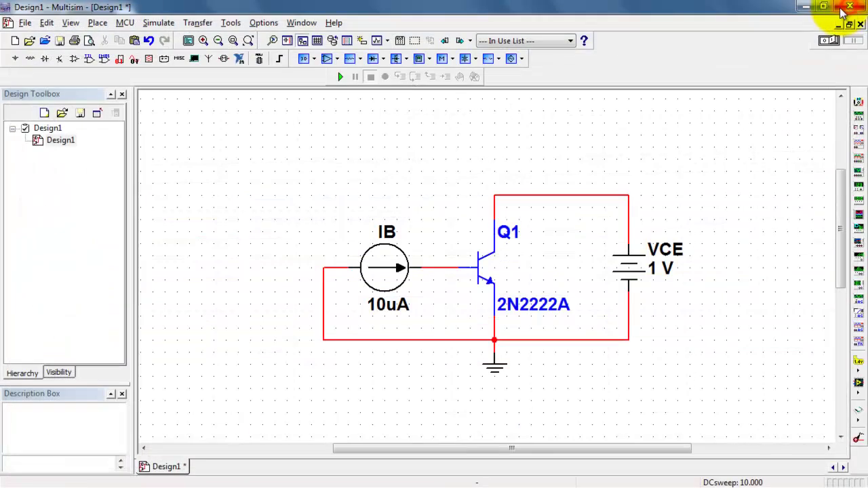
left_click(159, 22)
mouse_move(201, 153)
left_click(349, 253)
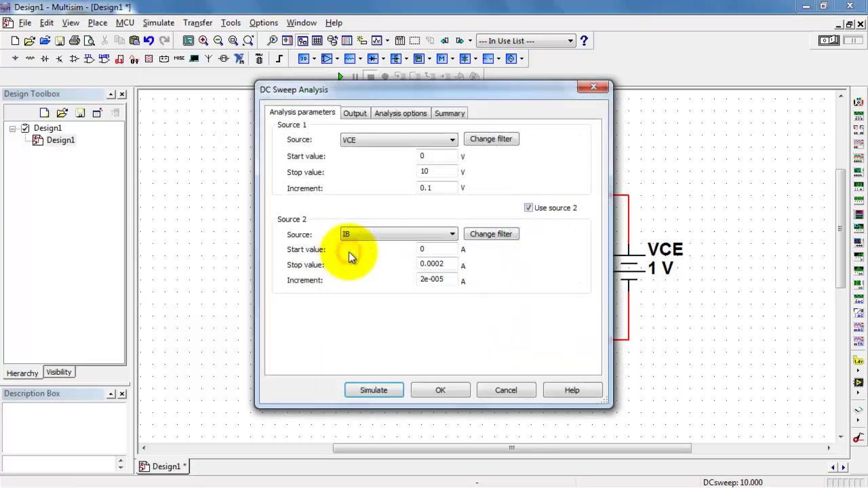
double_click(428, 171)
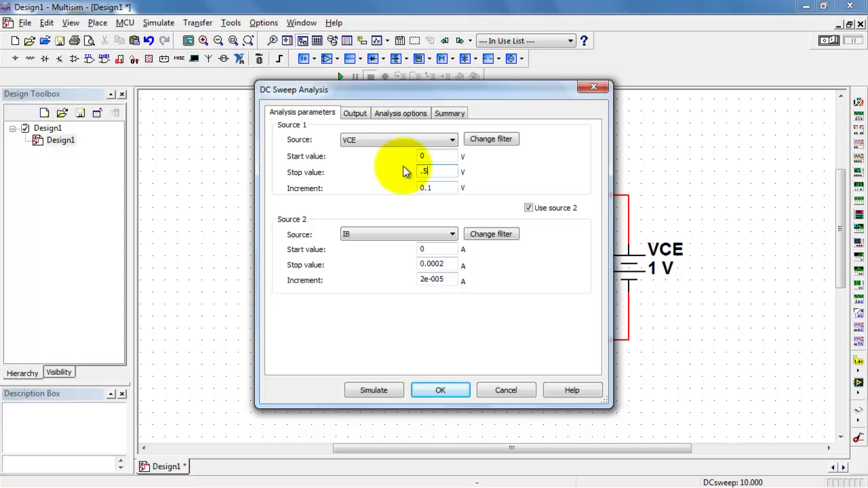
left_click(428, 190)
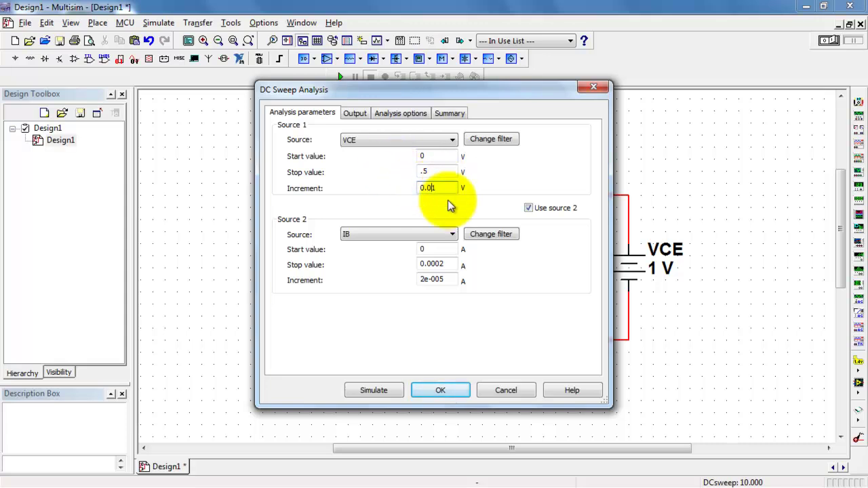
Step: Rerun the DC sweep to plot I(Q1[IC]) against VCE over 0–500 mV in a new tab
left_click(373, 389)
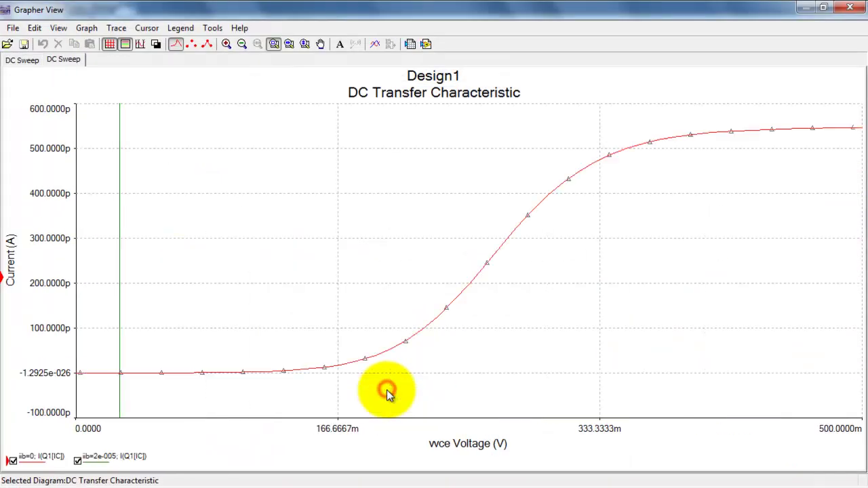